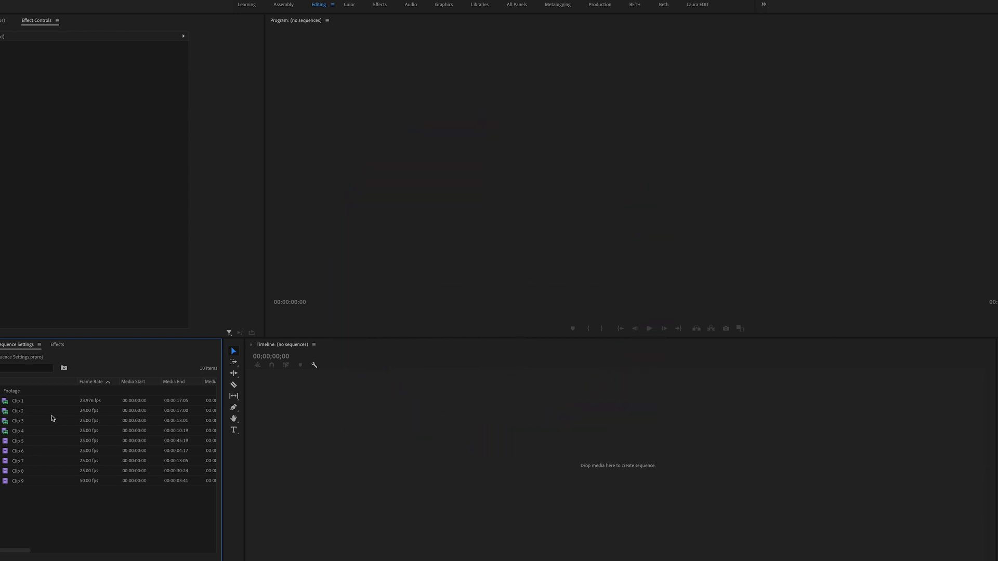
Create a new sequence from Clip 1 and name it 'Cut 1'
click(23, 404)
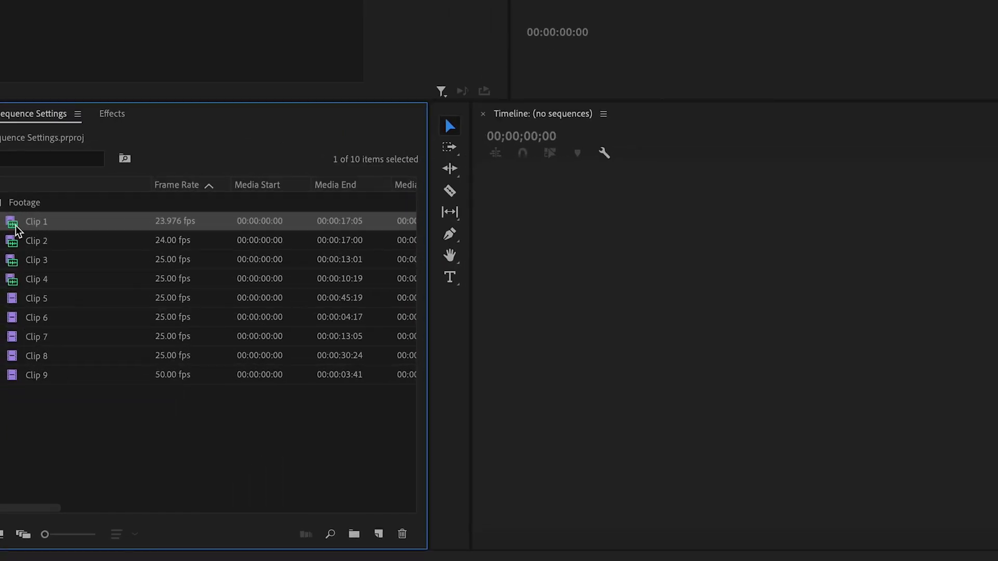
drag(16, 229, 614, 278)
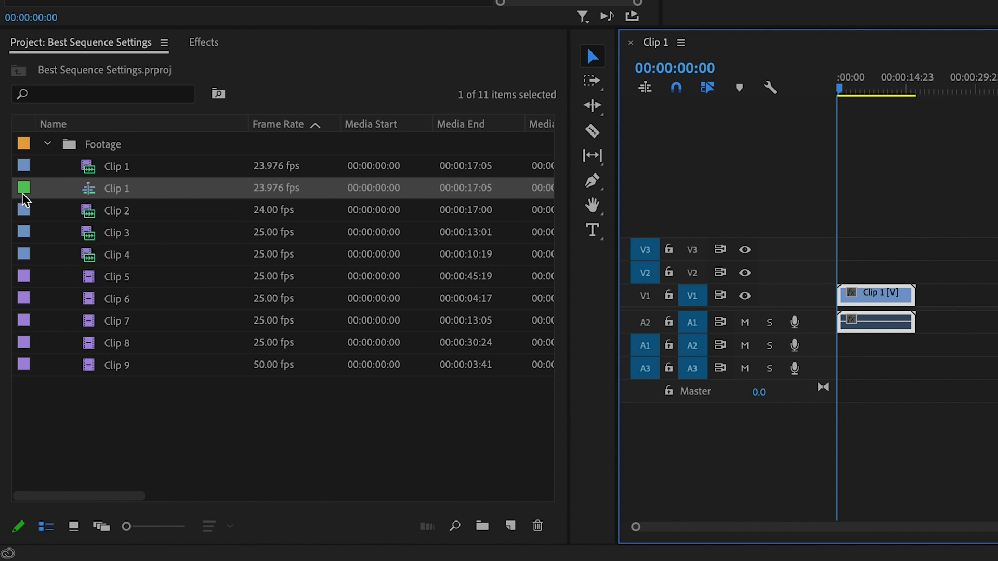
click(114, 196)
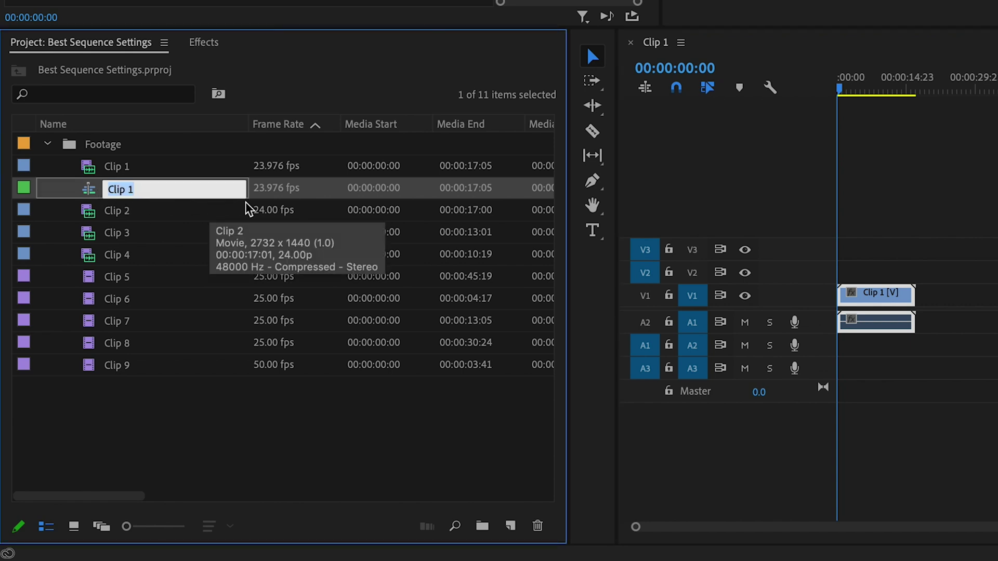
text(Cut 1)
key(Return)
Move the Cut 1 sequence out of the Footage bin to the project's top level
key(Escape)
click(92, 197)
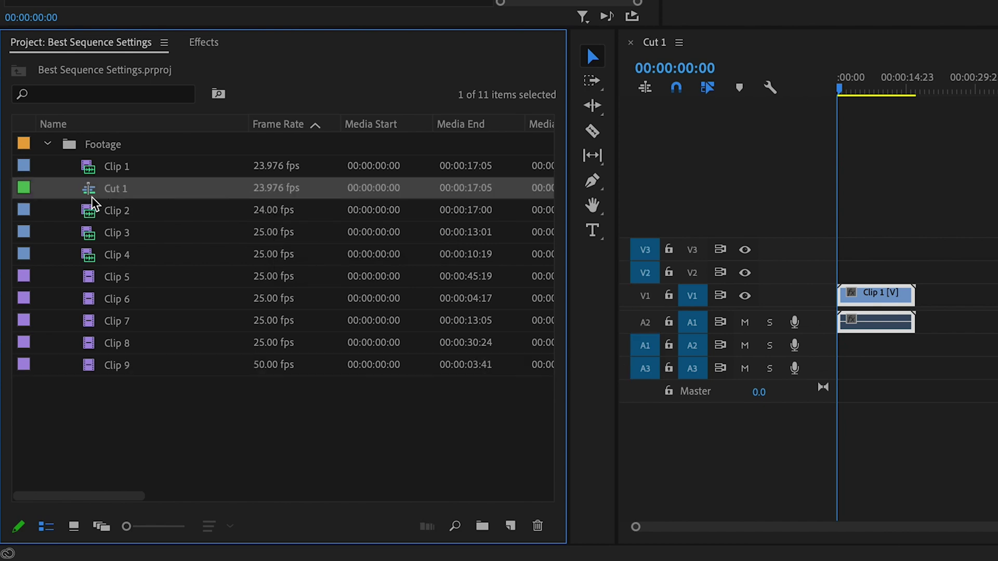
drag(92, 197, 96, 434)
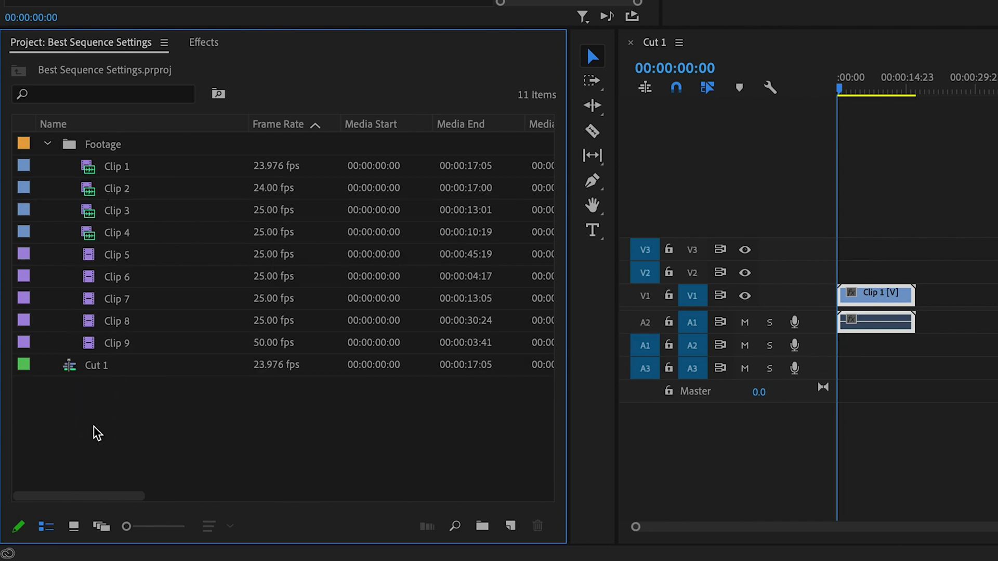
Add a new bin named 'Sequences' and move Cut 1 into it
right_click(131, 420)
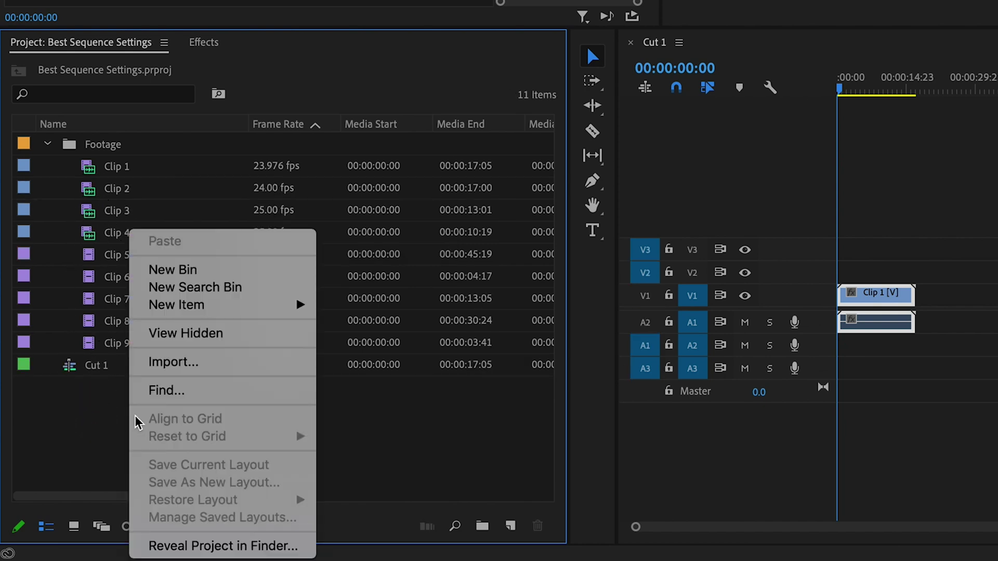
click(228, 270)
text(Sequences)
key(Tab)
key(Return)
drag(70, 389, 108, 148)
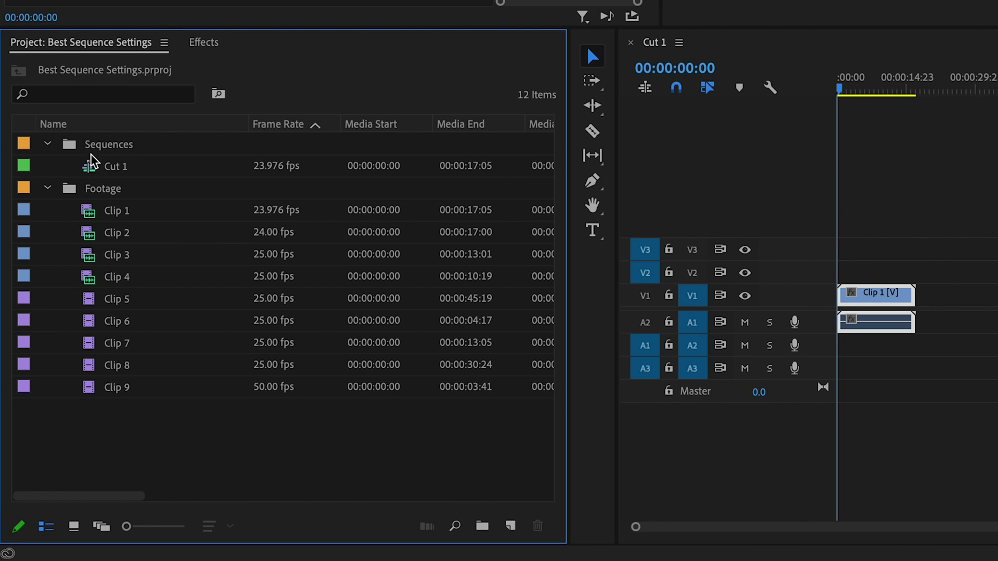
key(shift+3)
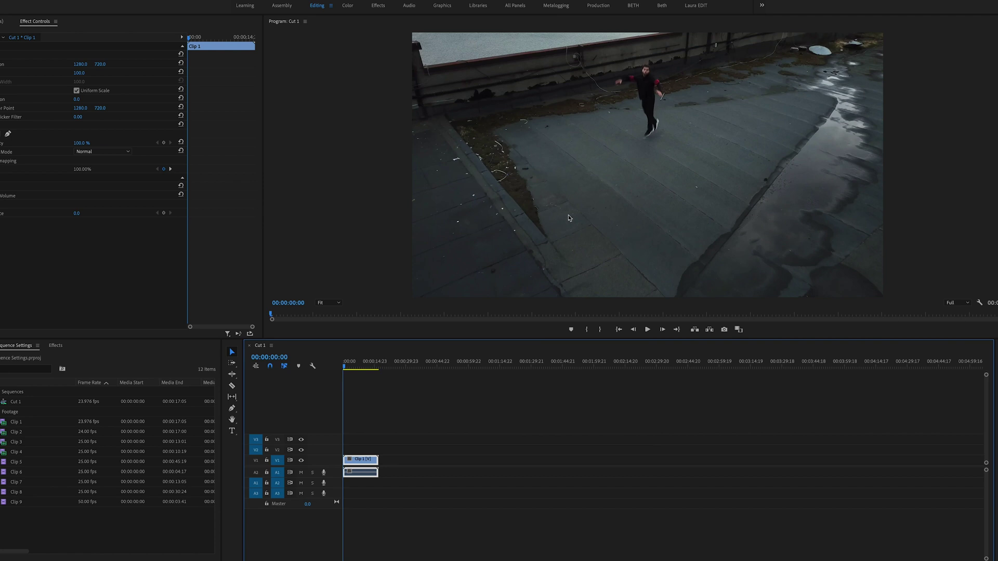
Save the project and review Cut 1's sequence settings: Custom, 23.976 fps, 2560×1440
key(ctrl+s)
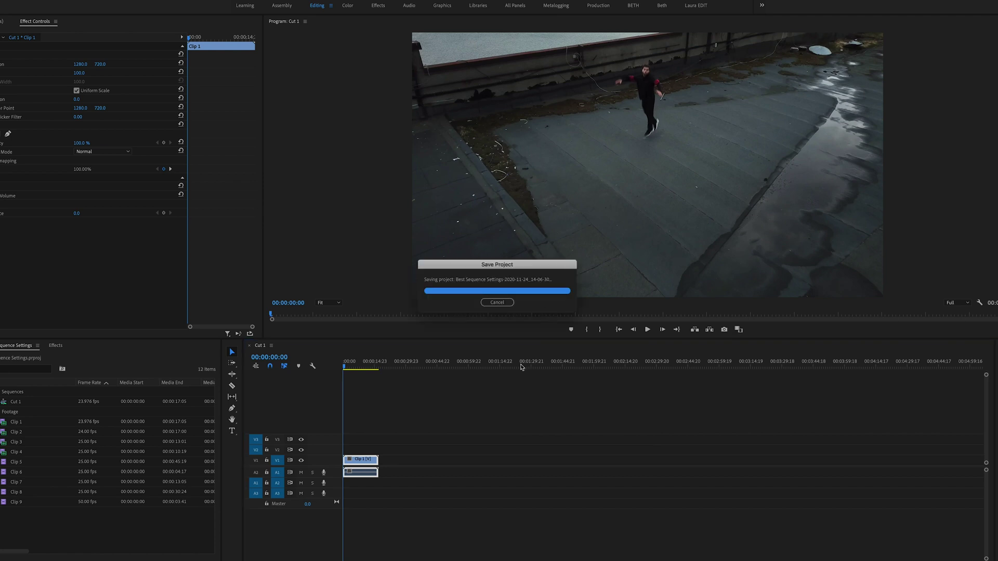
click(136, 534)
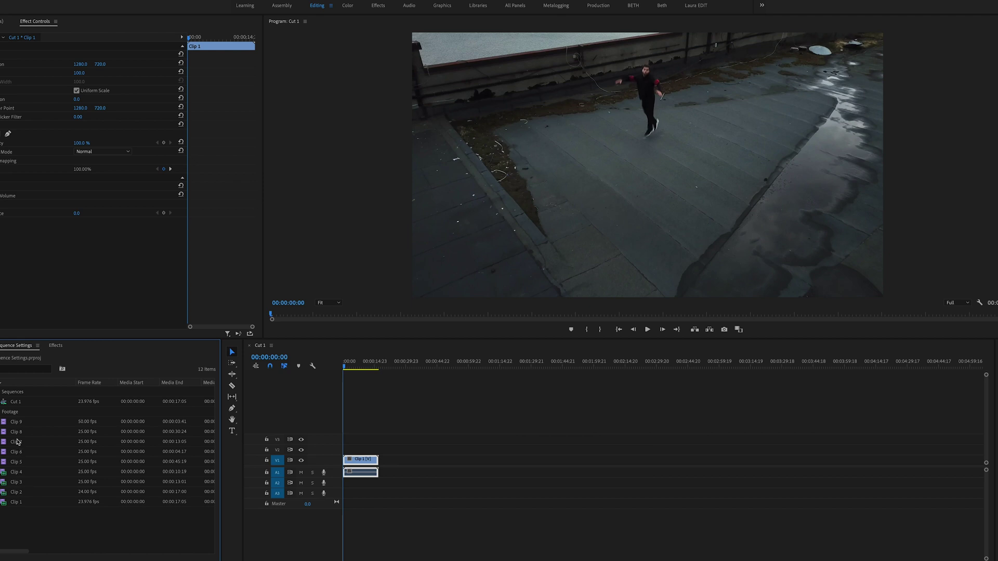
click(14, 404)
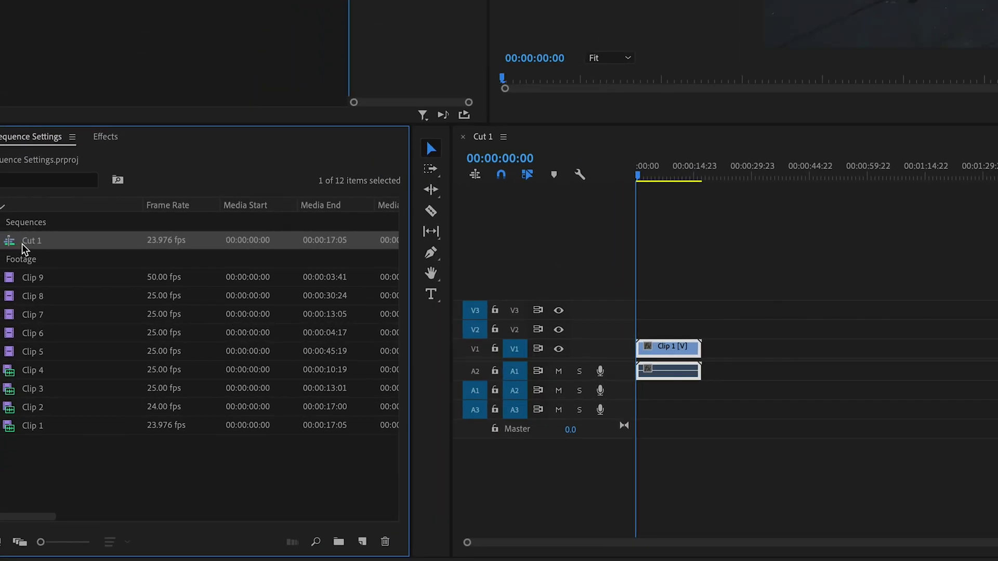
right_click(14, 244)
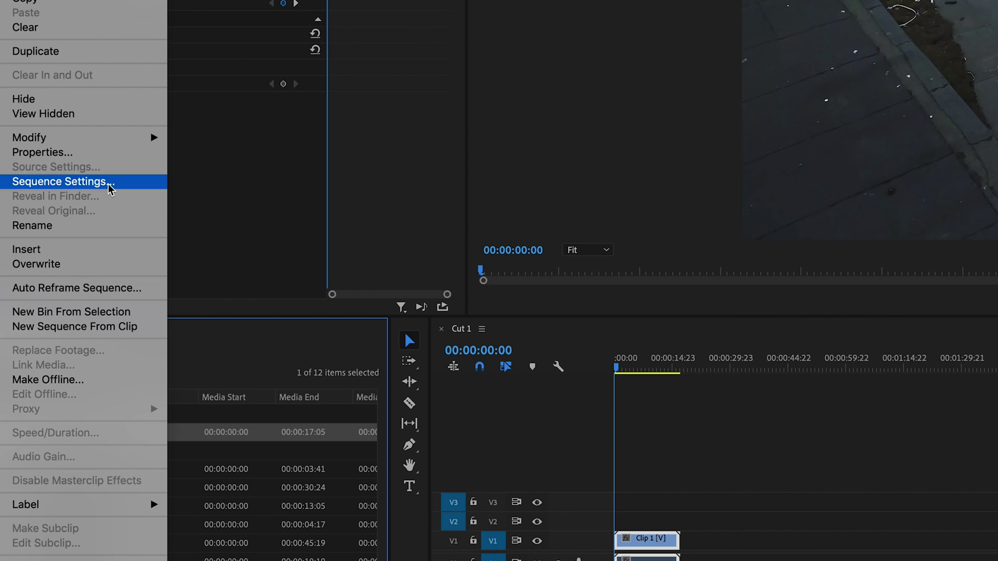
click(109, 181)
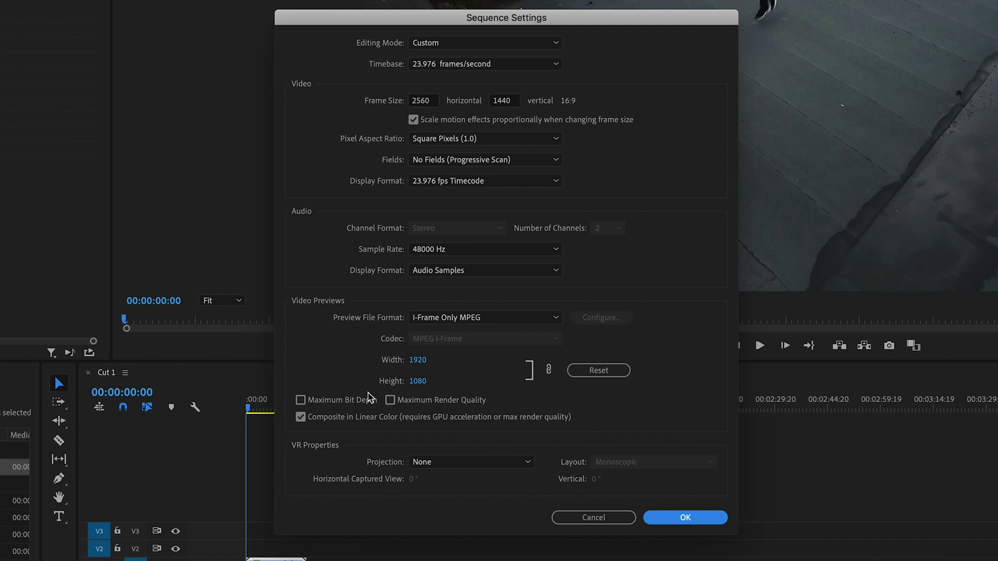
click(680, 518)
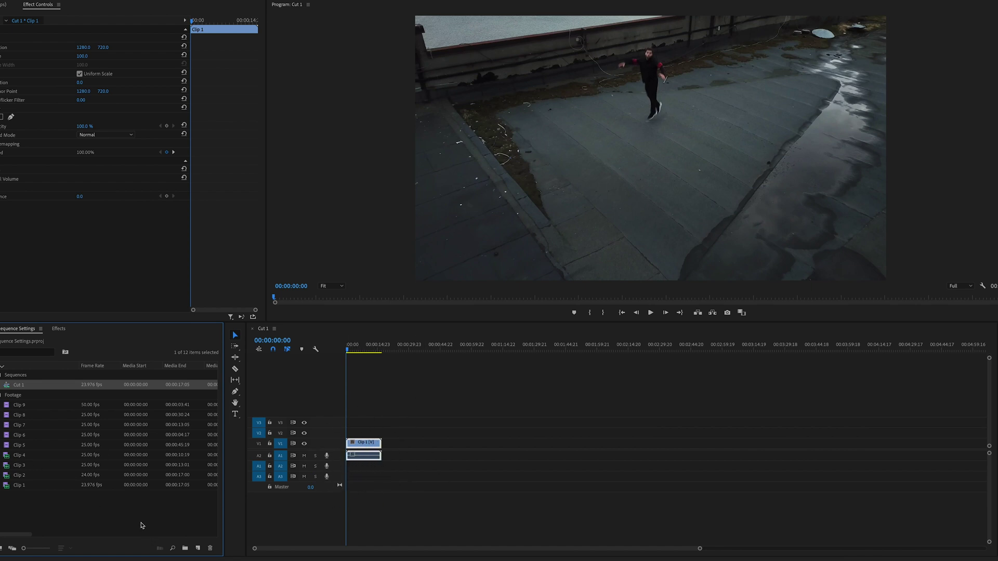
Swap Clip 1 for Clip 5 on Cut 1's V1 track
key(Delete)
drag(78, 445, 466, 445)
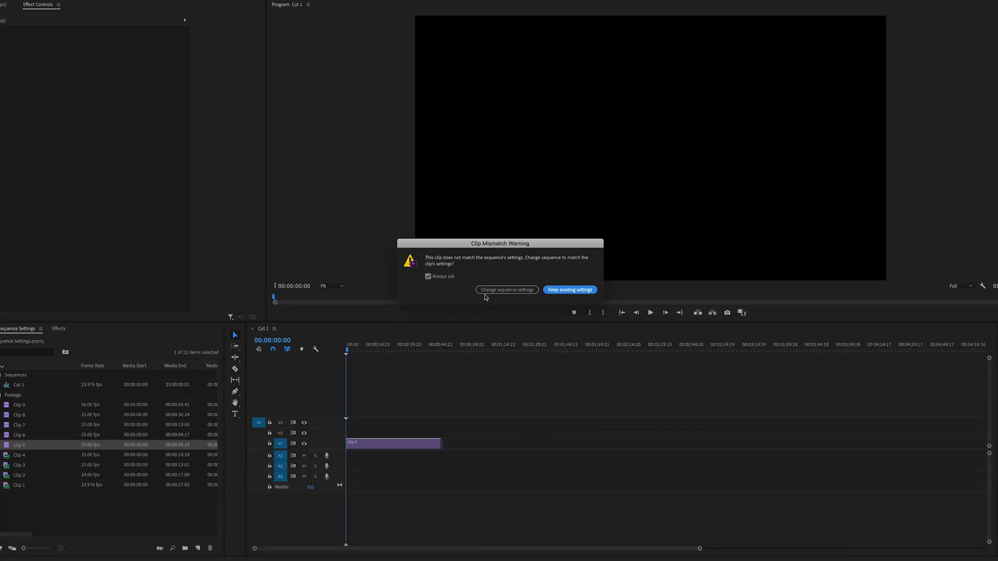
Accept the mismatch warning so Cut 1 matches Clip 5 at 25 fps
click(507, 290)
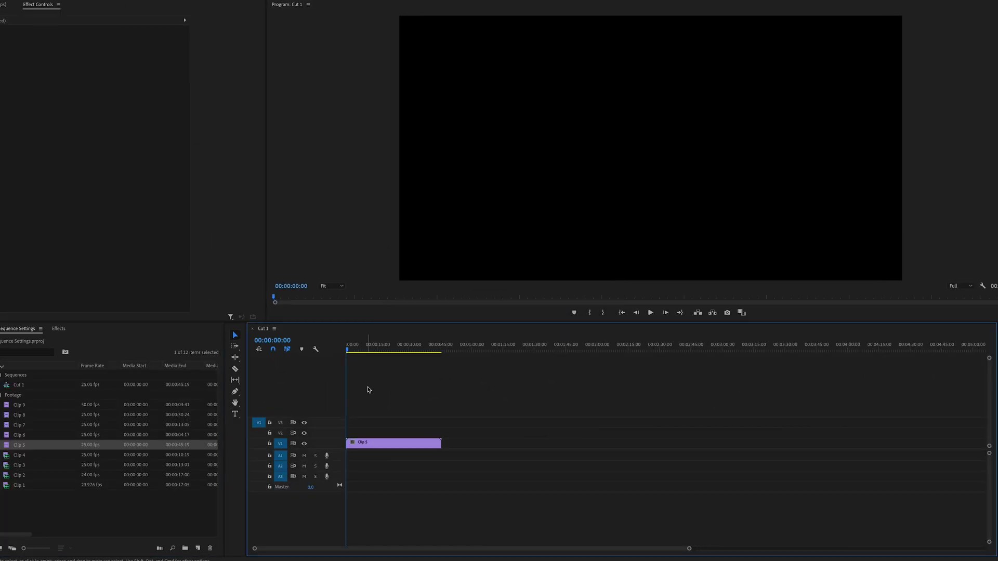
click(376, 444)
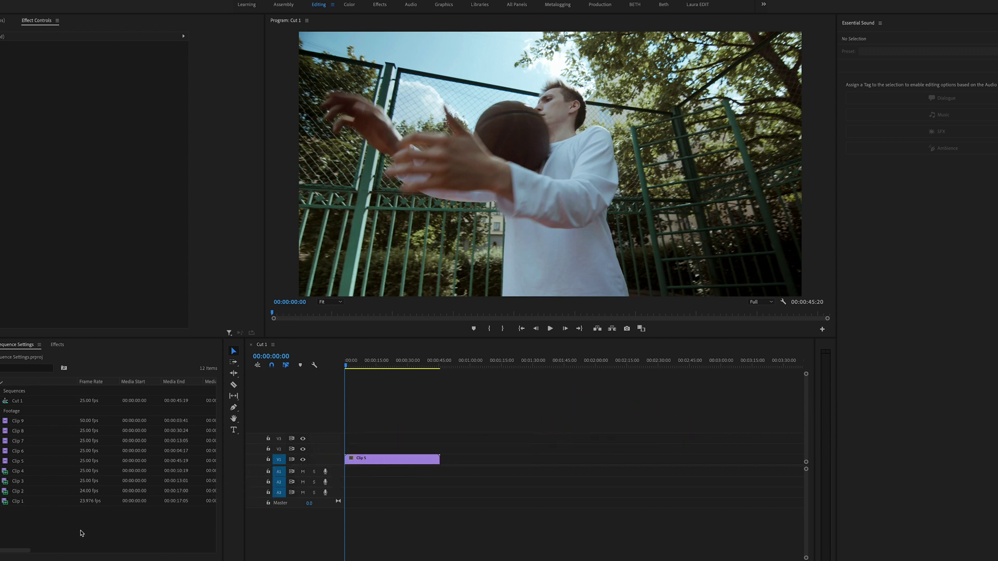
Start a new sequence from the ProRes RAW 4K 23.976 preset and view its detailed settings
click(81, 534)
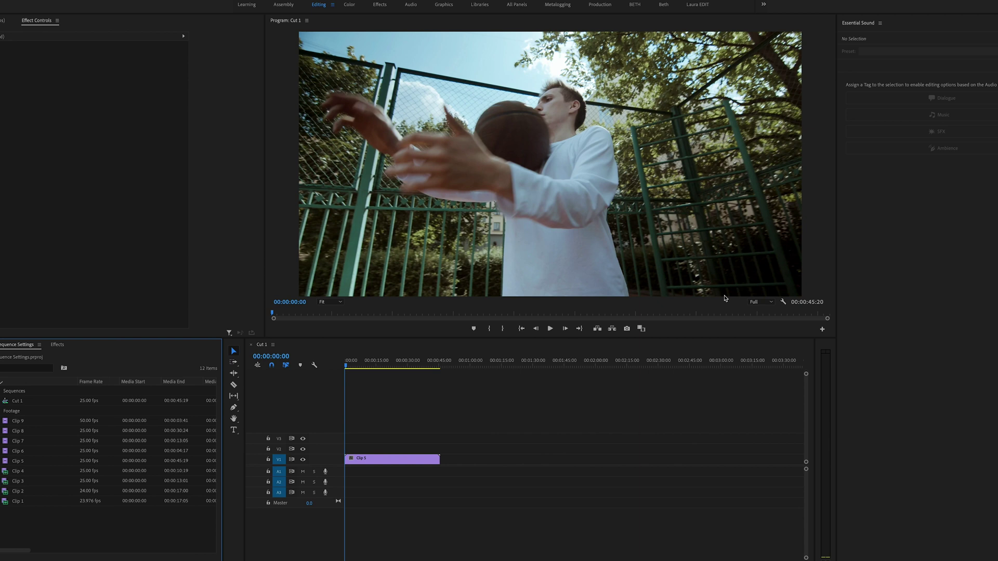
key(ctrl+n)
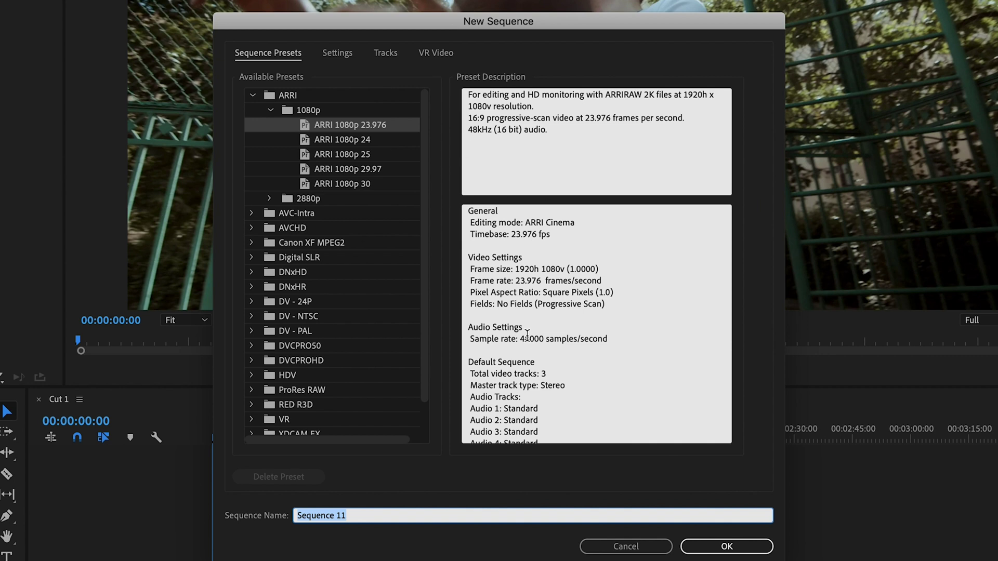
click(253, 95)
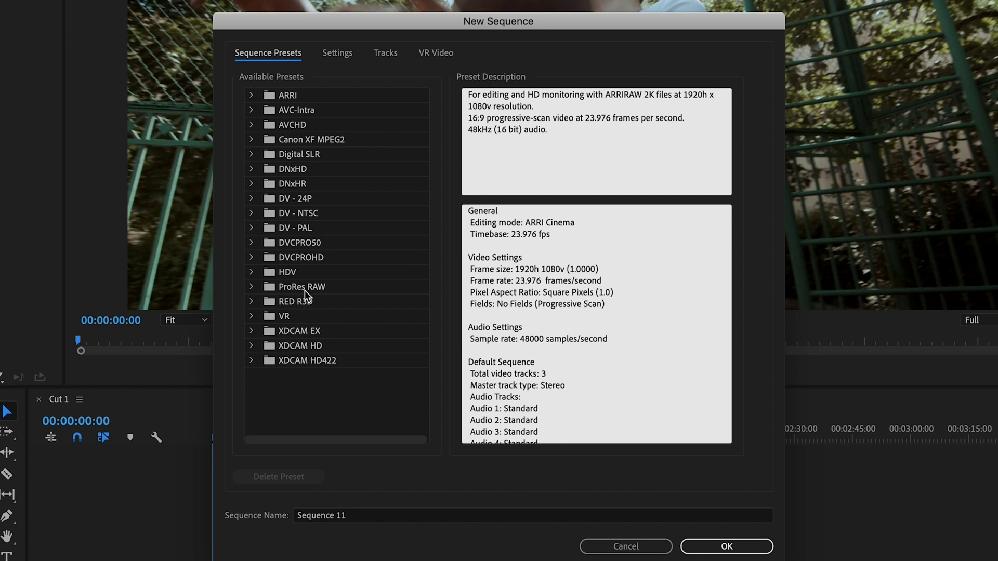
click(346, 290)
click(251, 289)
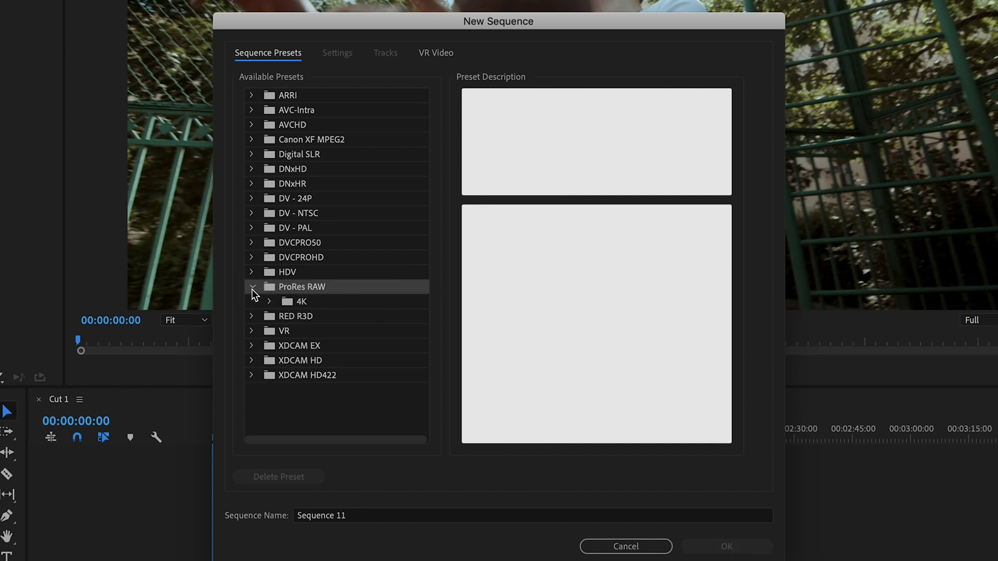
click(269, 302)
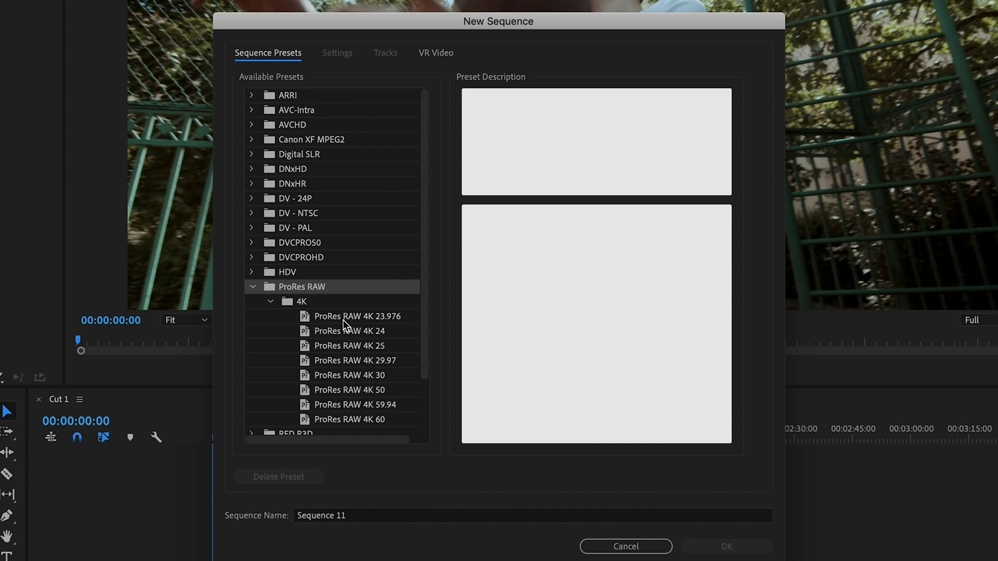
click(322, 318)
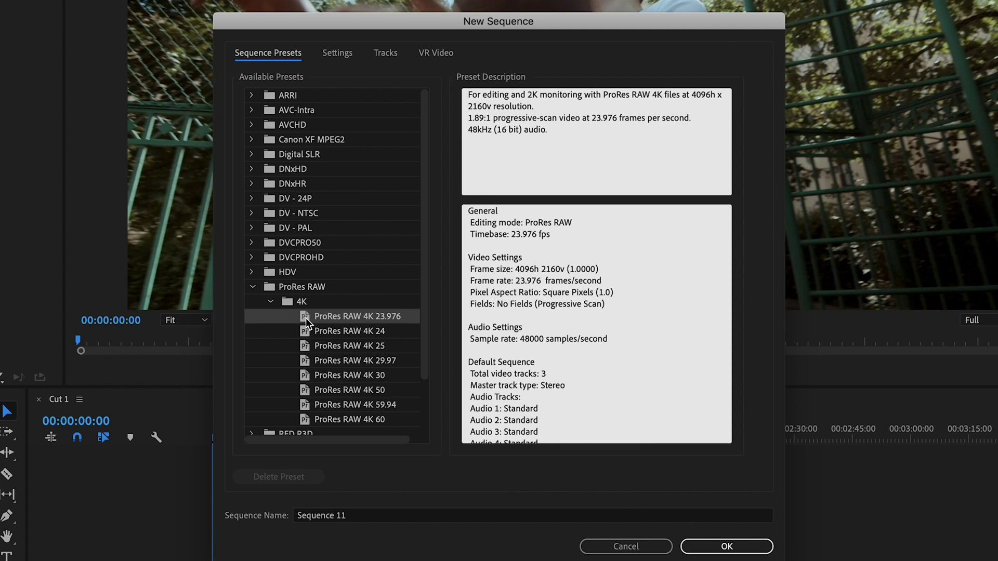
click(343, 55)
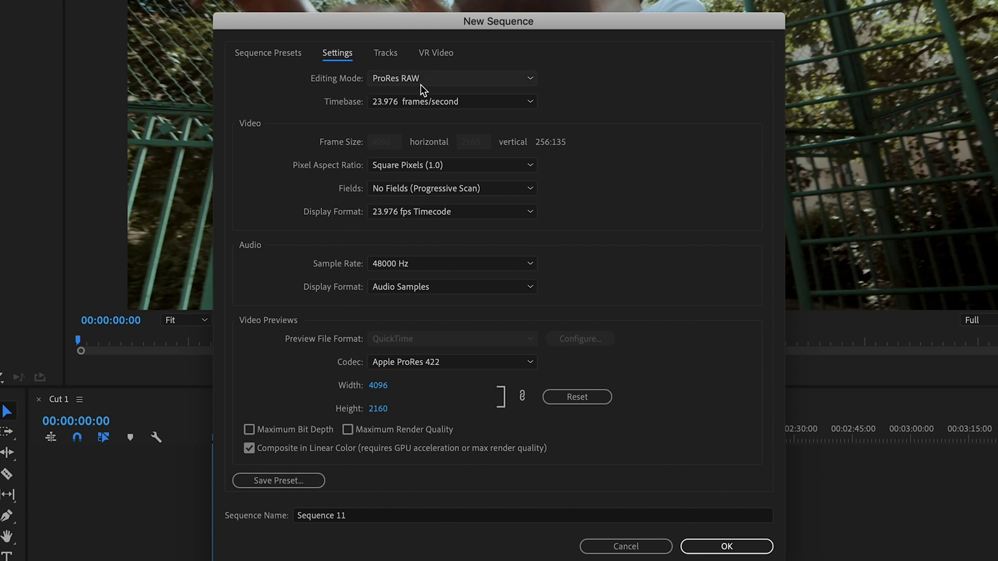
Set the new sequence's editing mode to Custom, keeping audio at 48000 Hz
click(434, 81)
scroll(468, 256, up, 3)
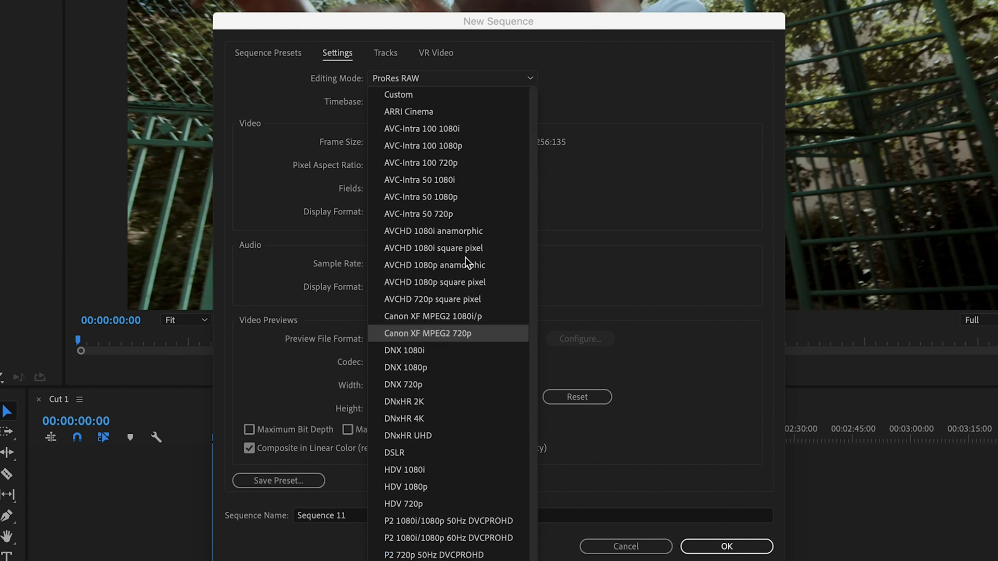
click(408, 95)
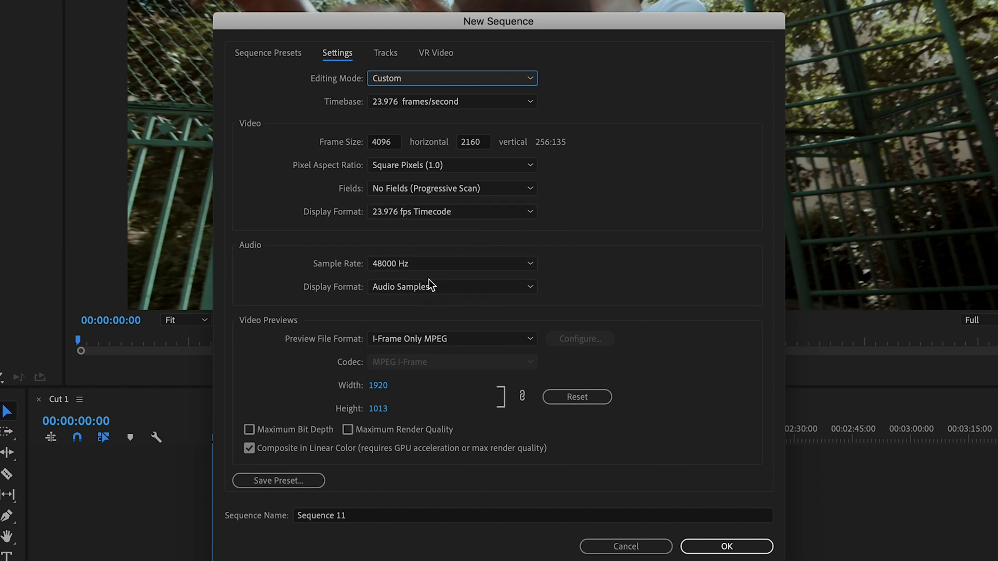
click(454, 267)
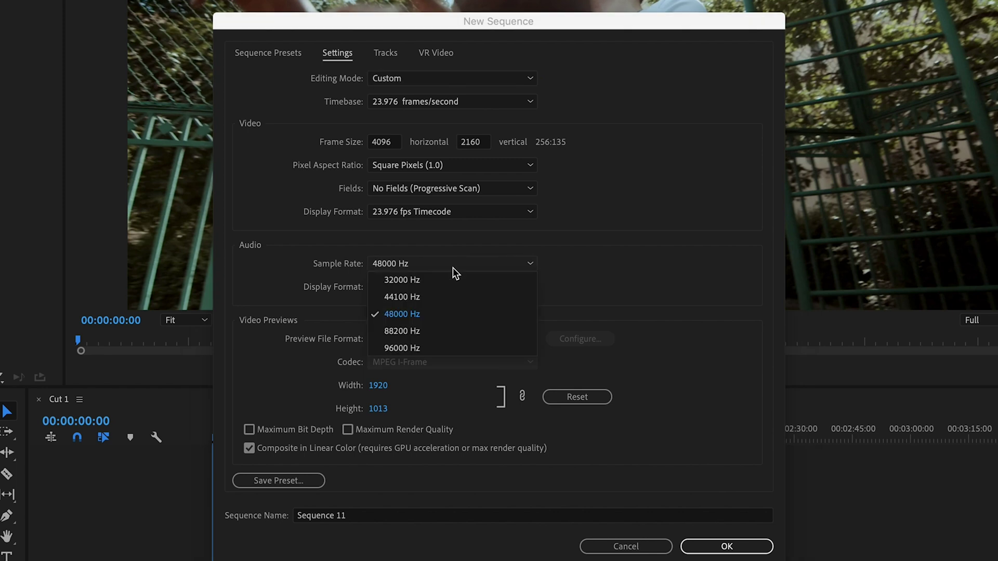
click(450, 319)
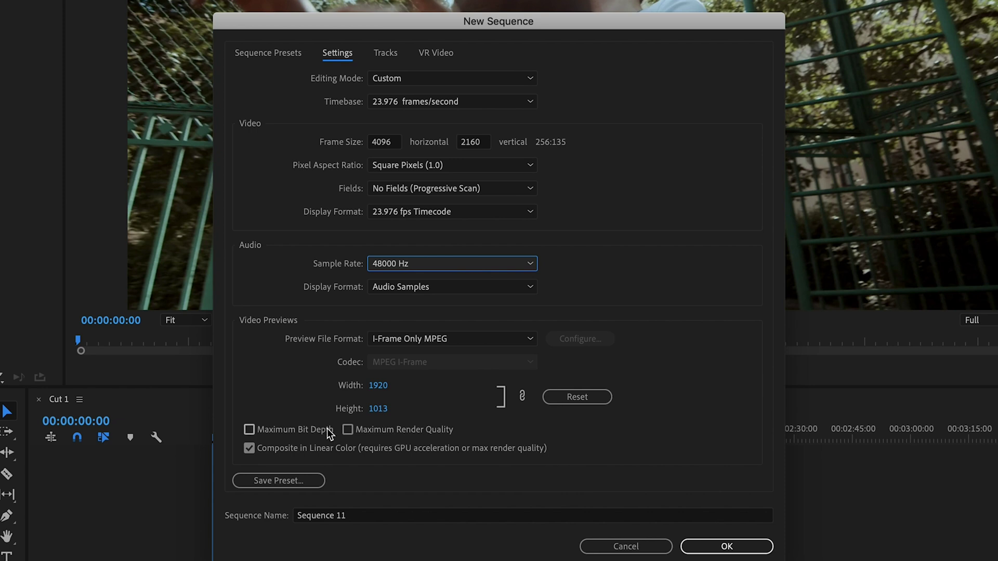
Set preview file format to QuickTime with the Apple ProRes 422 LT codec
click(452, 339)
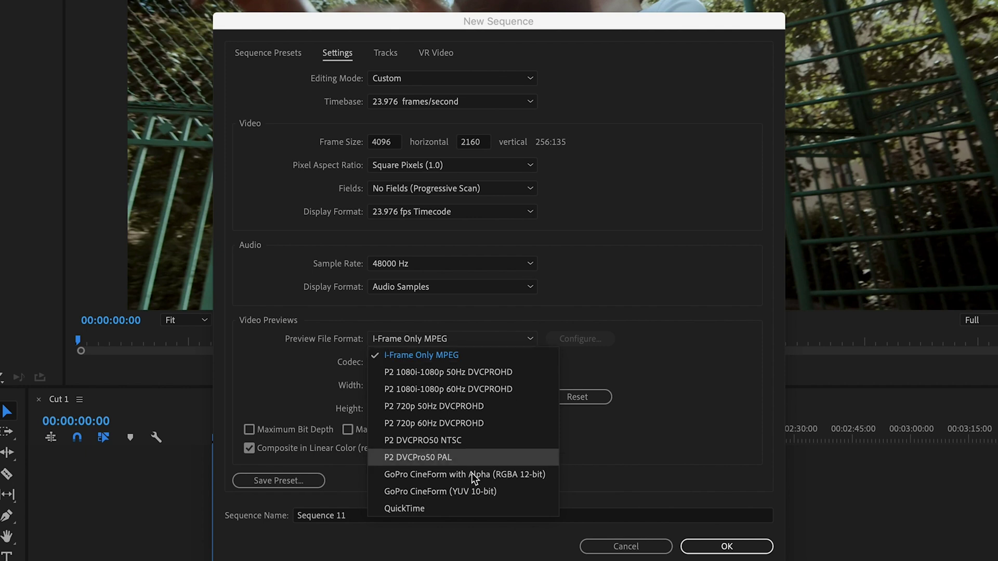
click(445, 508)
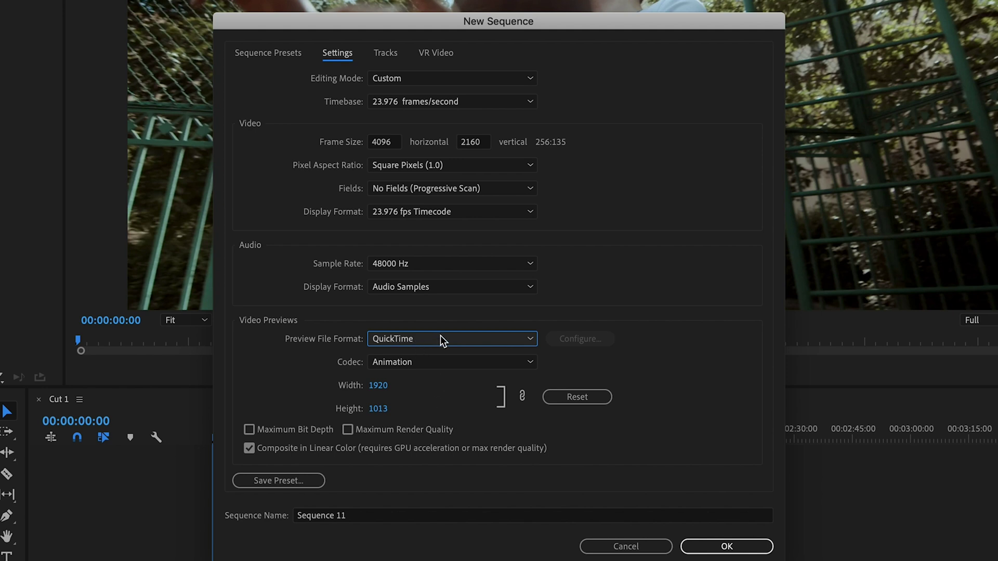
click(450, 362)
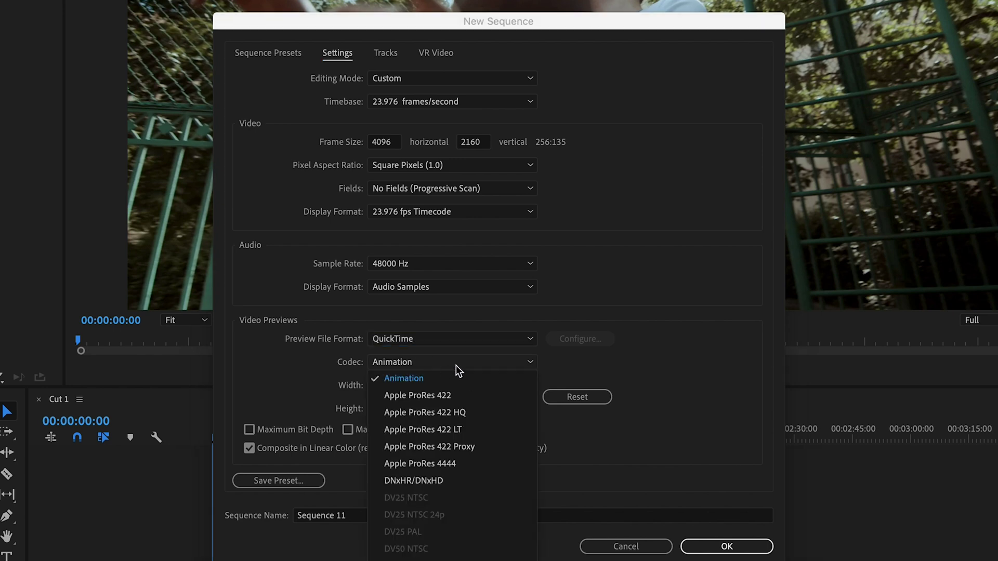
click(488, 431)
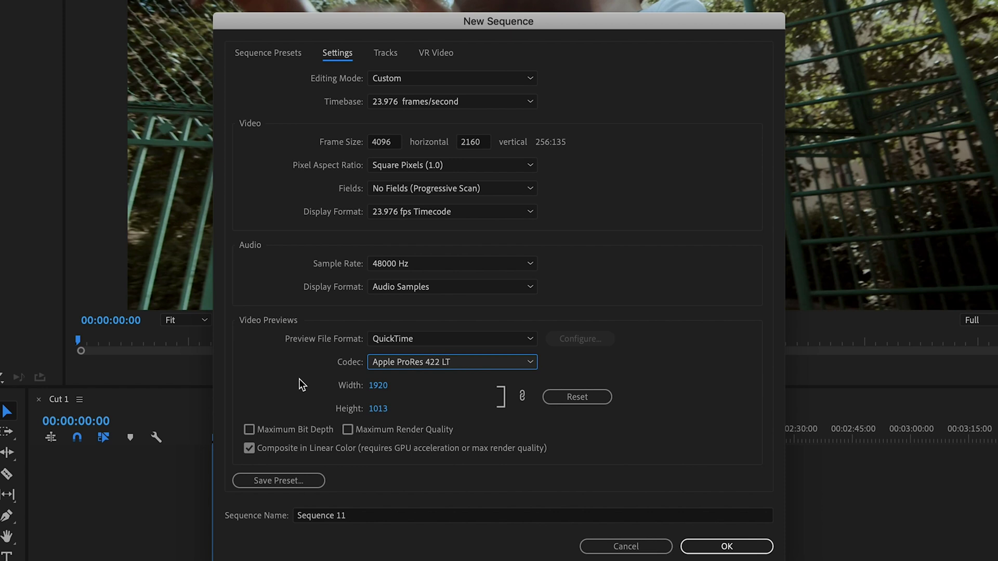
drag(348, 520, 227, 518)
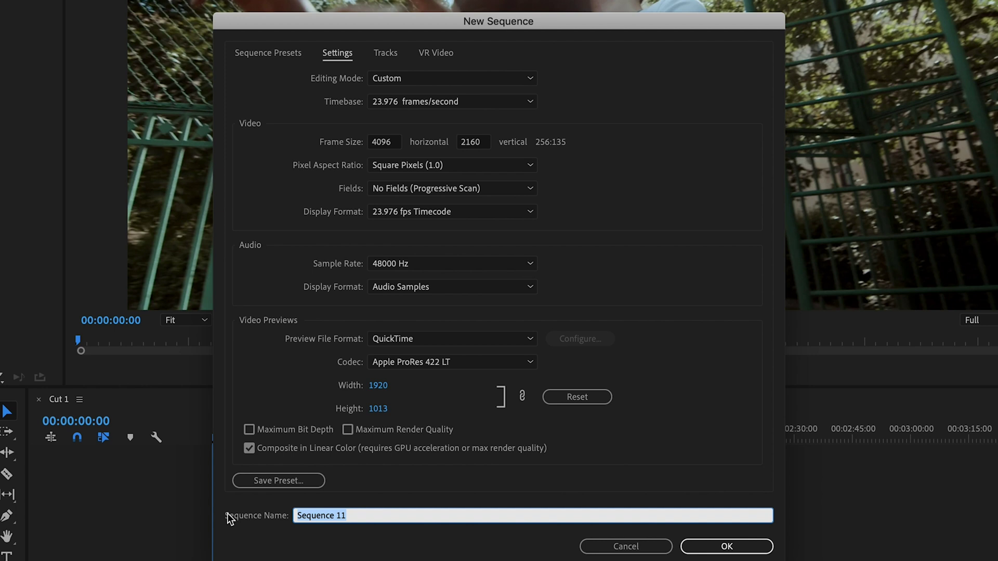
Name the sequence 'Cut 2' and save its settings as preset 'Beth 4K Settings'
text(Cut 2)
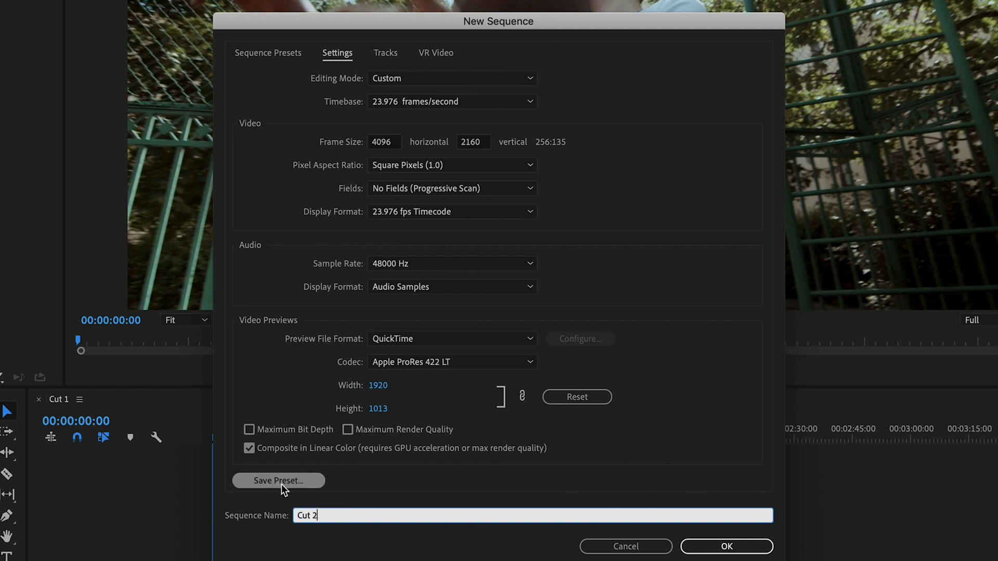
click(297, 484)
text(g)
key(BackSpace)
text(Beth )
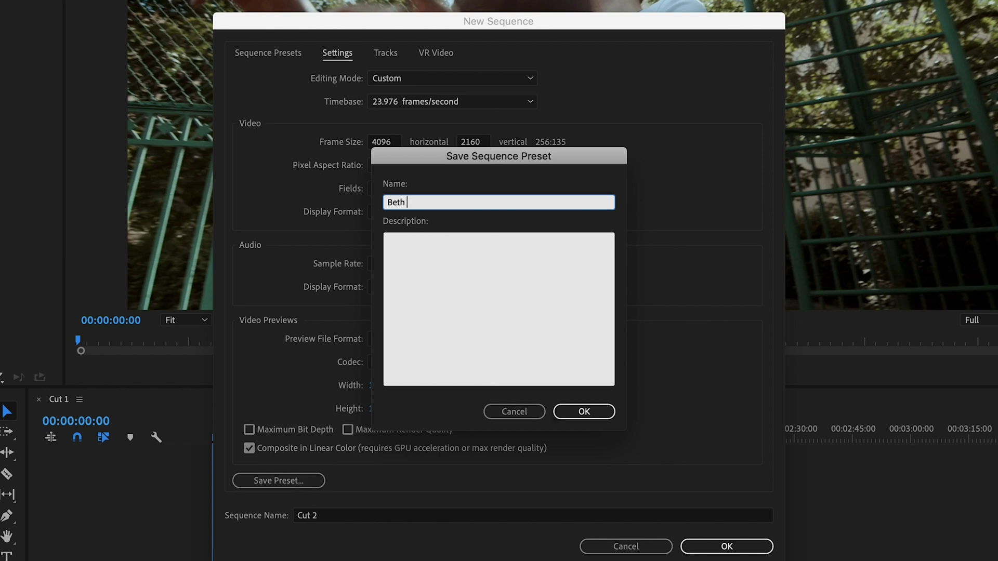
text(4K Settings)
click(588, 413)
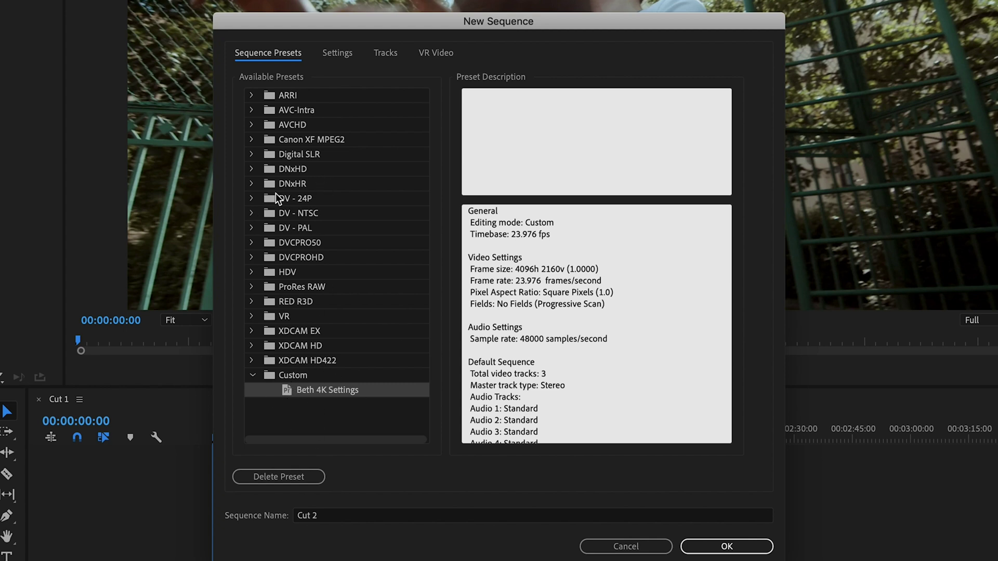
Change the frame size to 1920×1080 with I-Frame Only MPEG previews
click(341, 54)
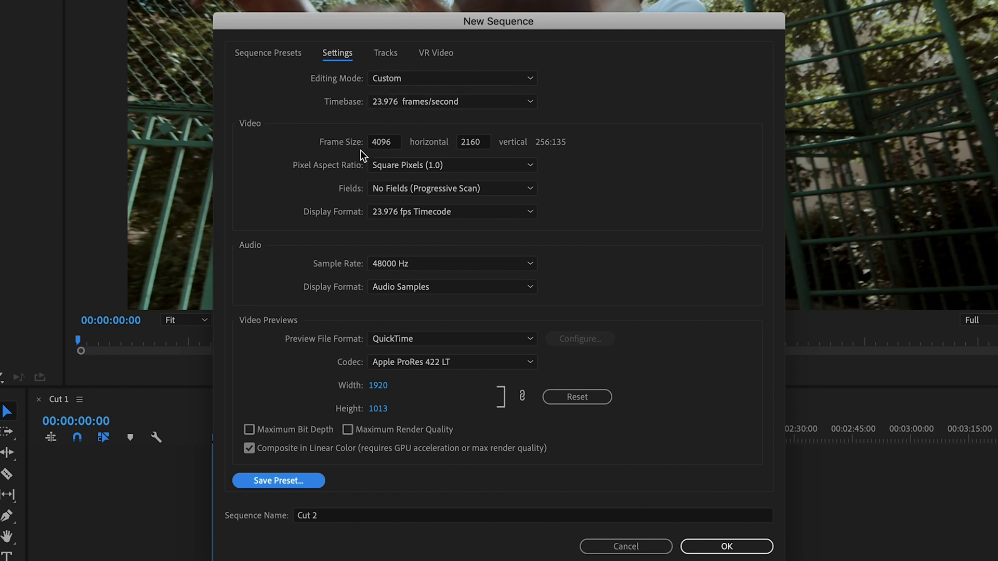
click(386, 141)
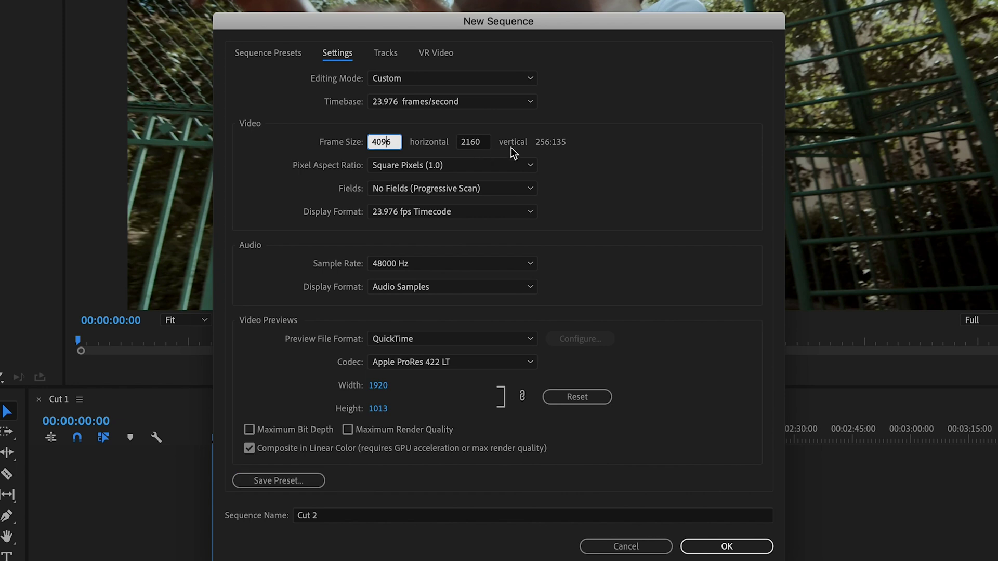
text(1920)
key(Tab)
text(1080)
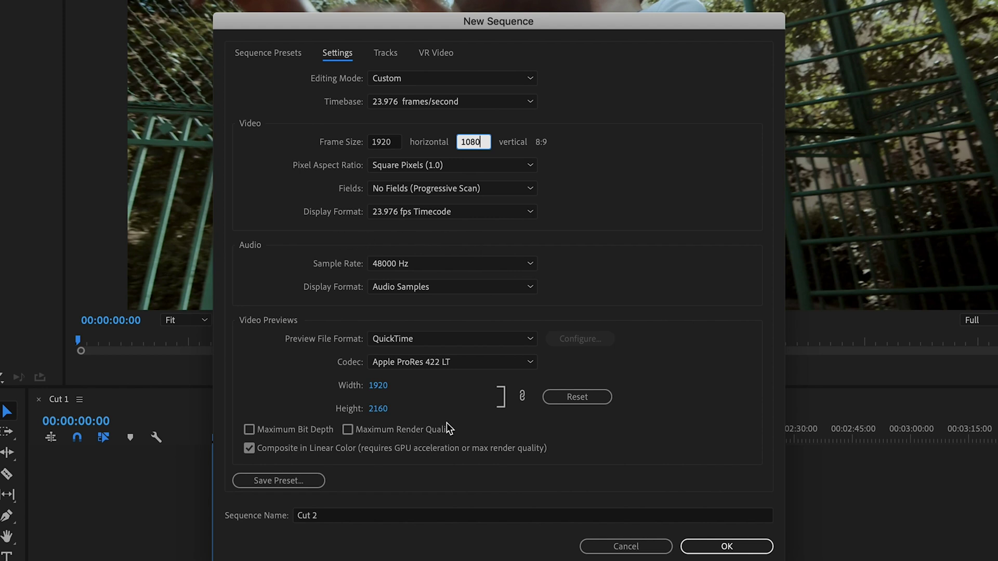
click(428, 337)
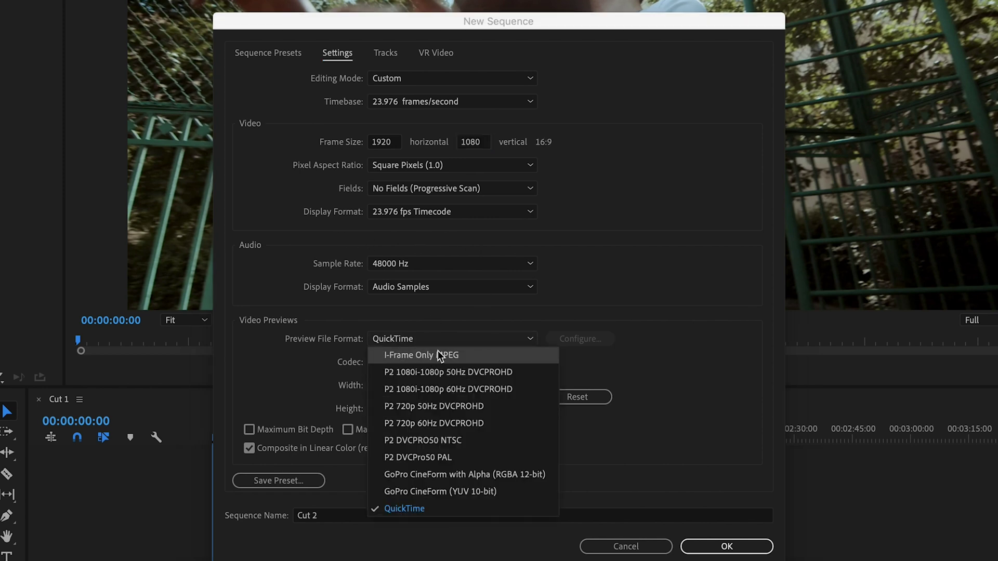
click(437, 355)
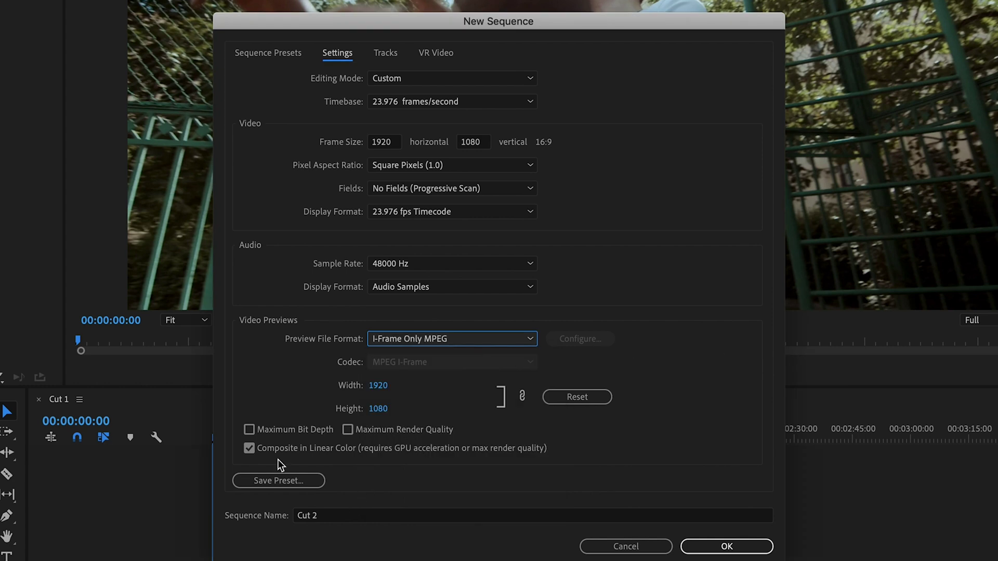
Rename the sequence 'Cut 3' and save these settings as preset 'Beth HD Settings'
click(338, 512)
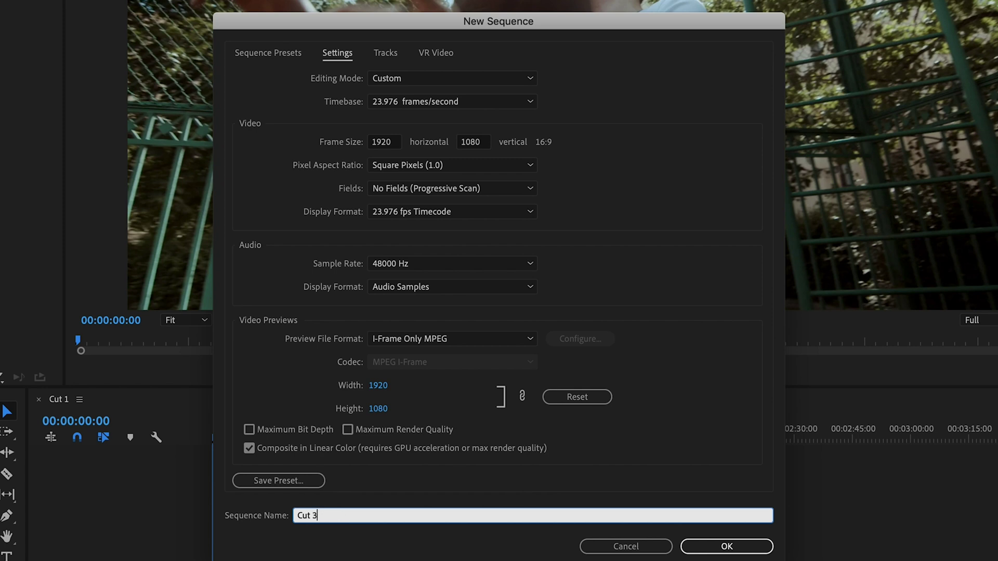
click(286, 480)
text(Beth HD Settings)
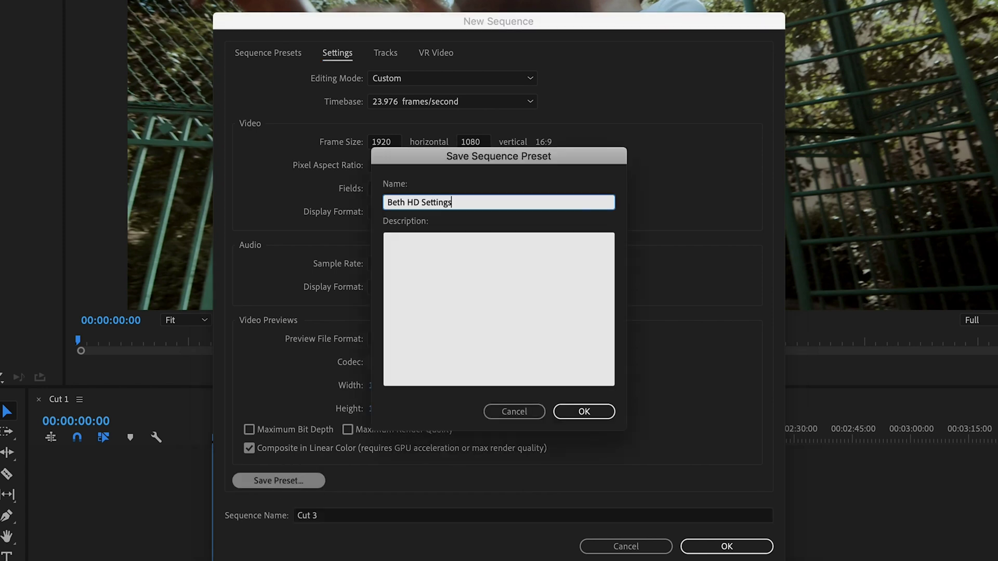
click(584, 411)
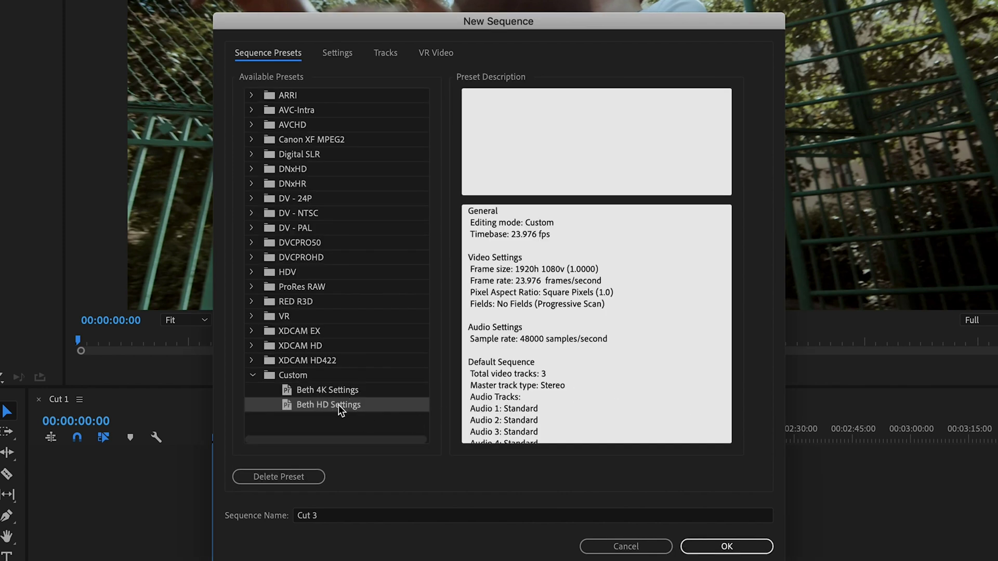
Save a 3840-wide copy of Beth 4K Settings as 'Beth UHD Settings', then reselect Beth 4K Settings
click(315, 393)
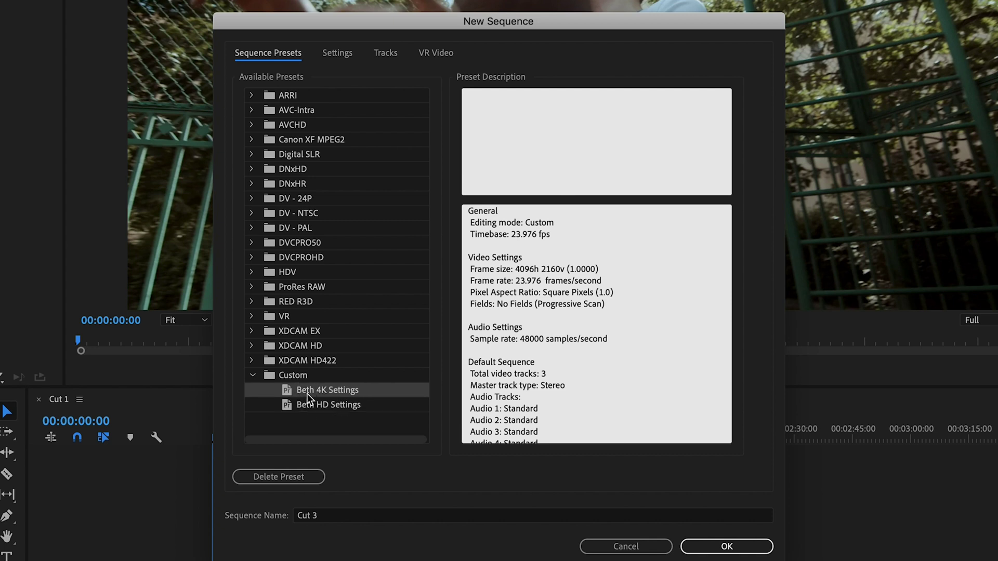
click(336, 52)
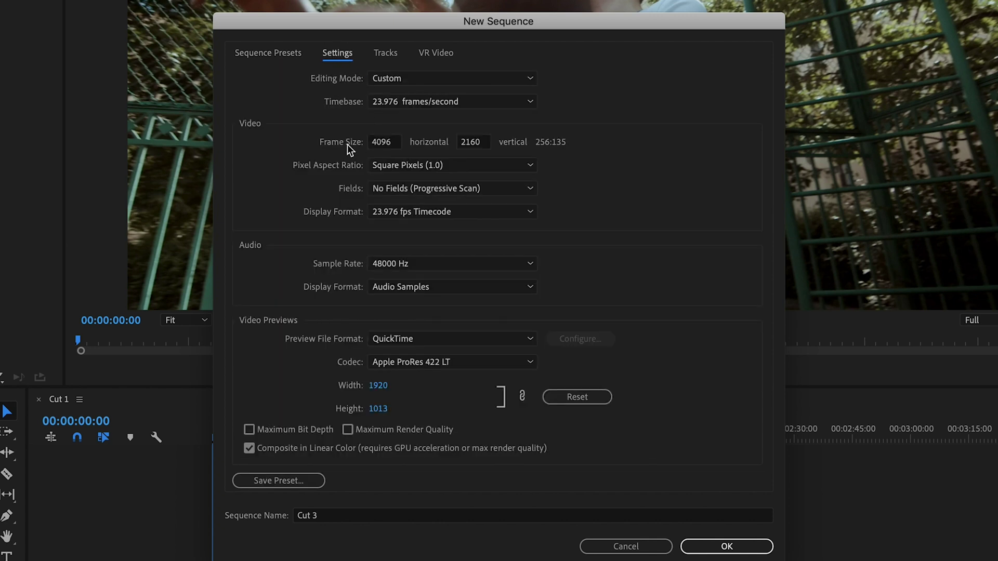
drag(396, 142, 357, 147)
text(3840)
click(280, 481)
text(Beth UHD Settings)
click(584, 411)
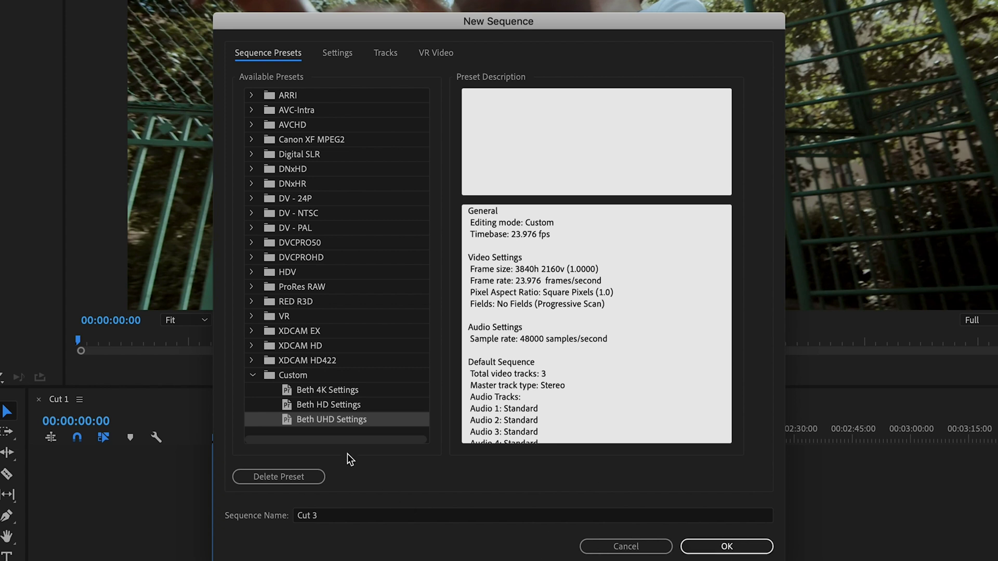
click(354, 391)
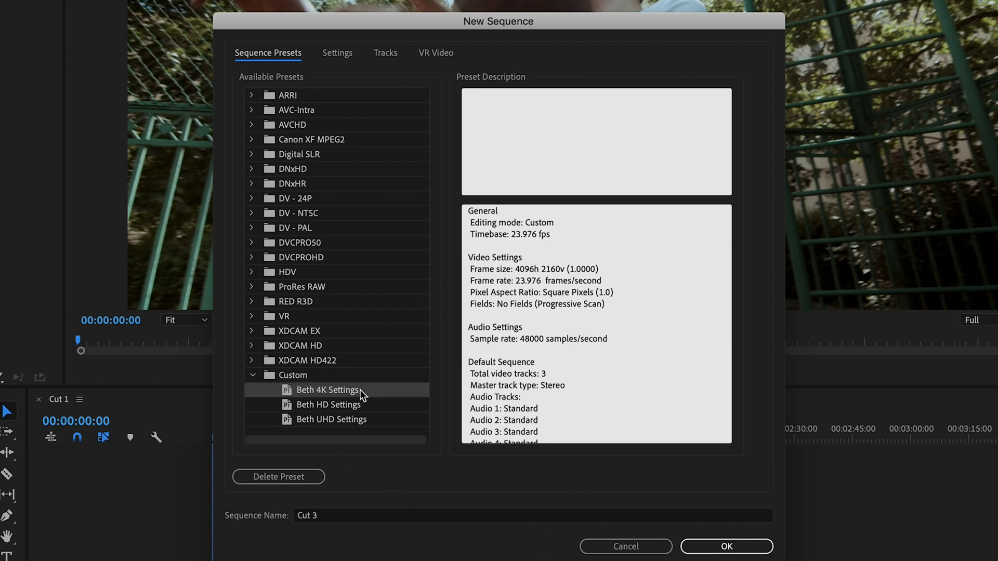
Create the 4K 'Cut 3' sequence, move it into the Sequences bin, and open its Sequence Settings
click(724, 546)
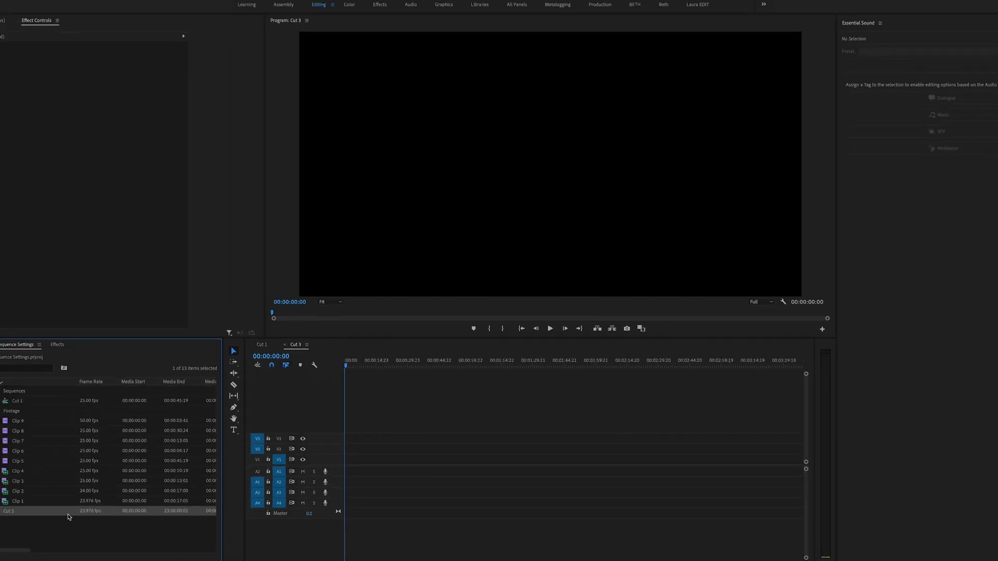
drag(5, 511, 15, 393)
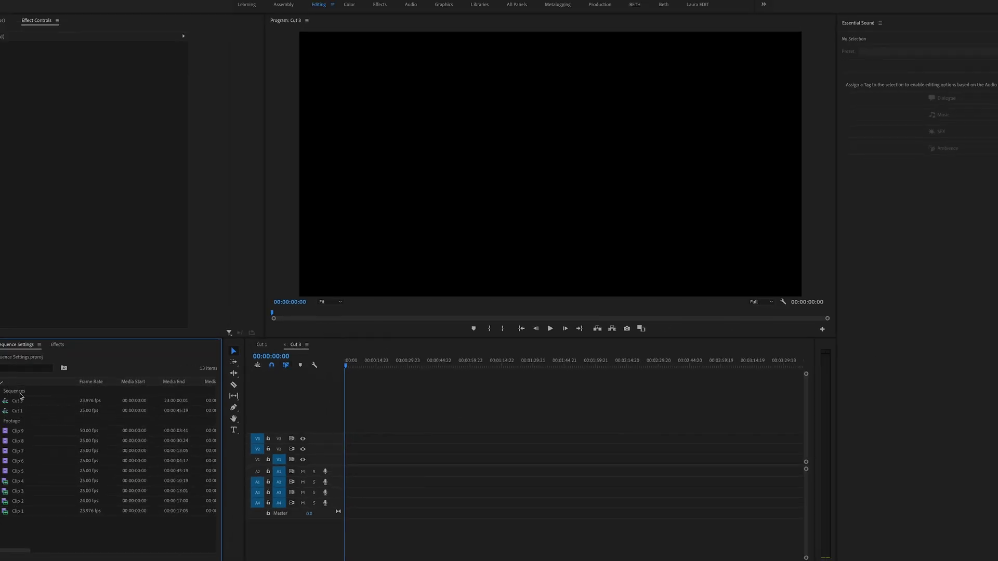
click(18, 401)
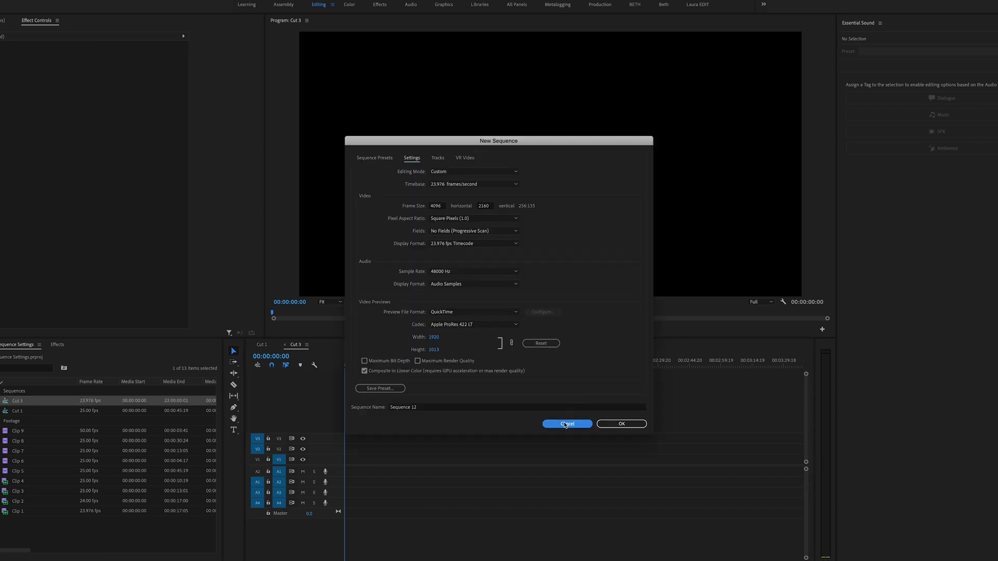
click(567, 424)
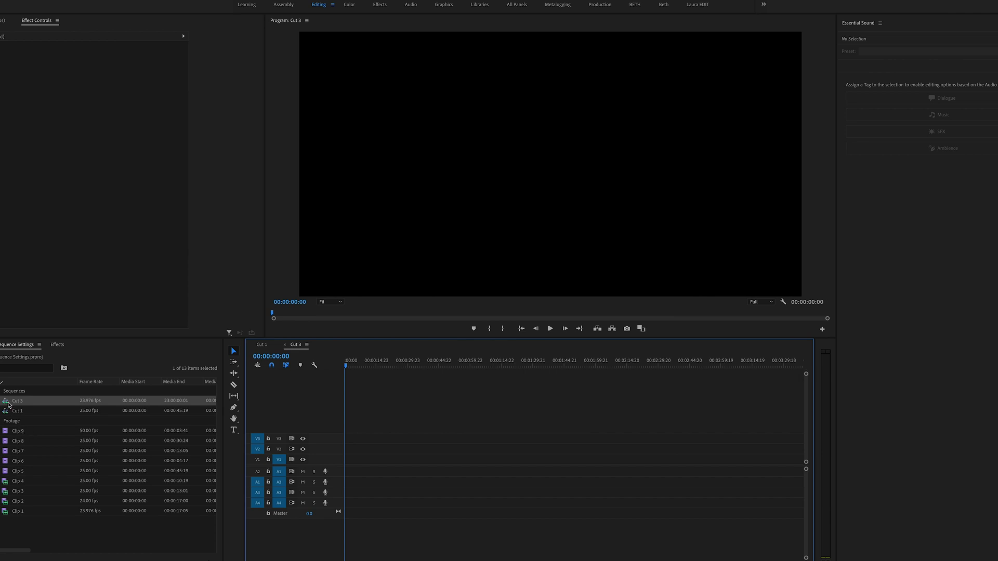
right_click(7, 404)
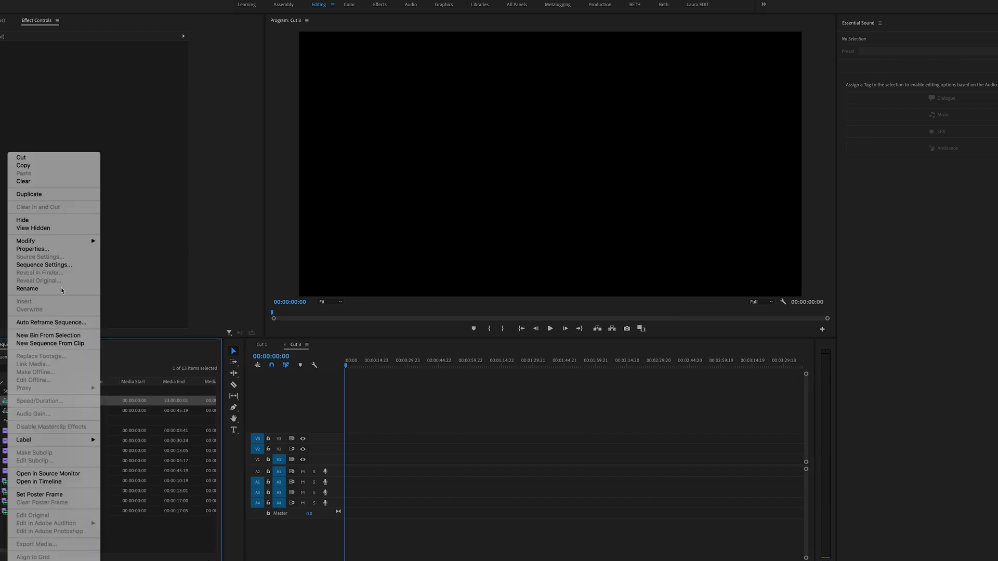
click(35, 265)
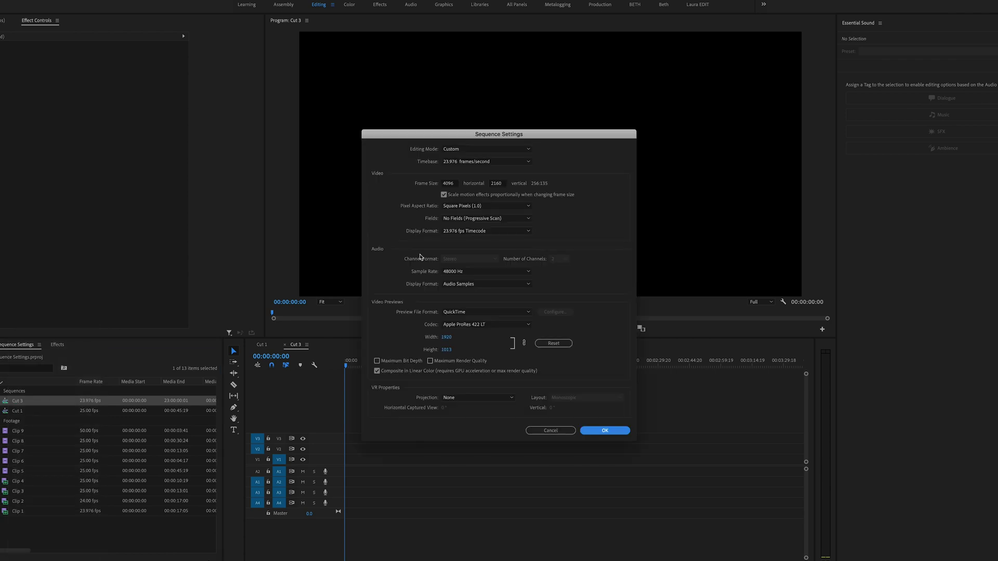